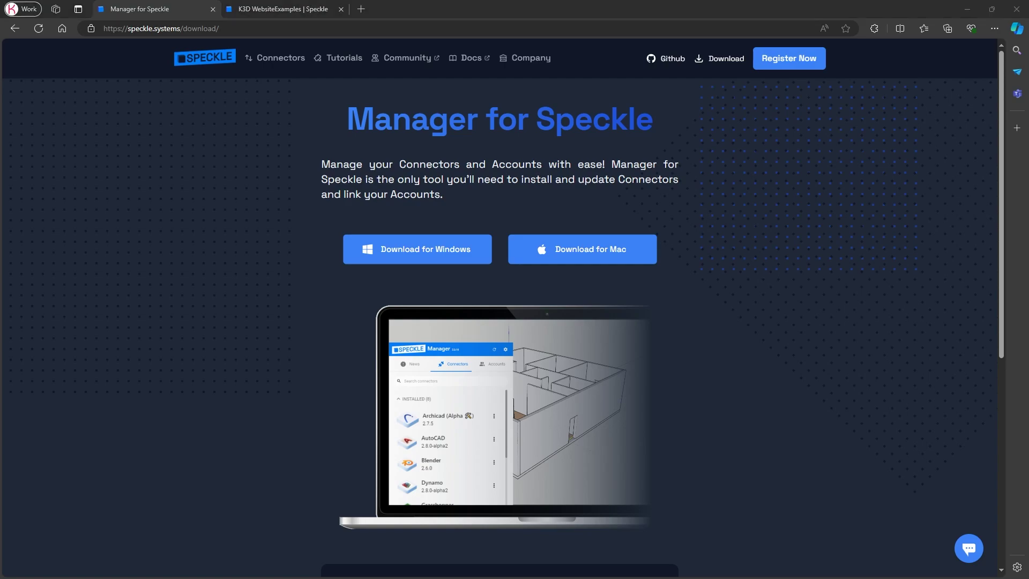
Move the Manager for Speckle window to the left of the Speckle download page.
left_click_drag(25, 110, 246, 111)
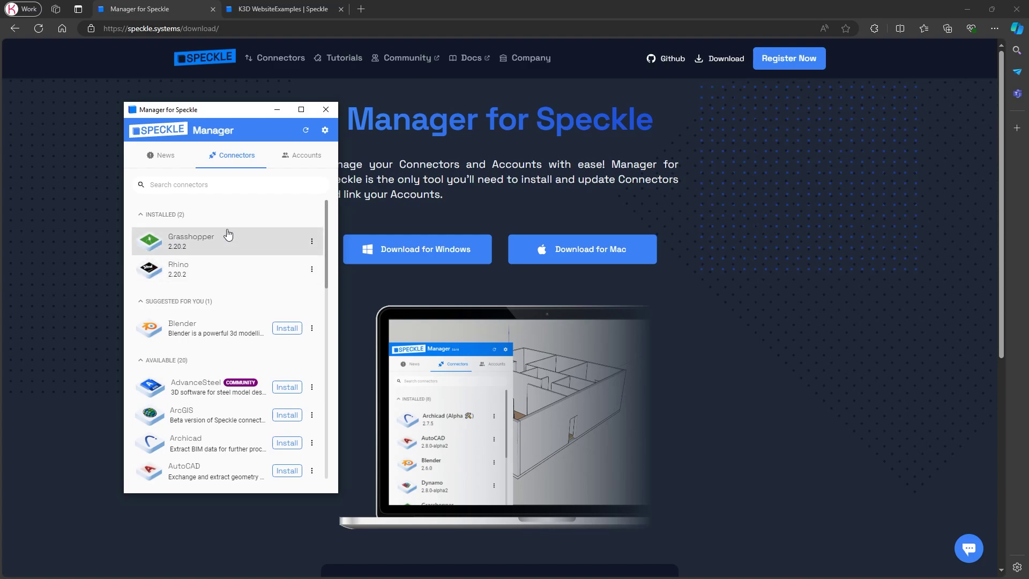
Check the Accounts list for the single linked Speckle account, then minimize Manager for Speckle.
left_click(303, 155)
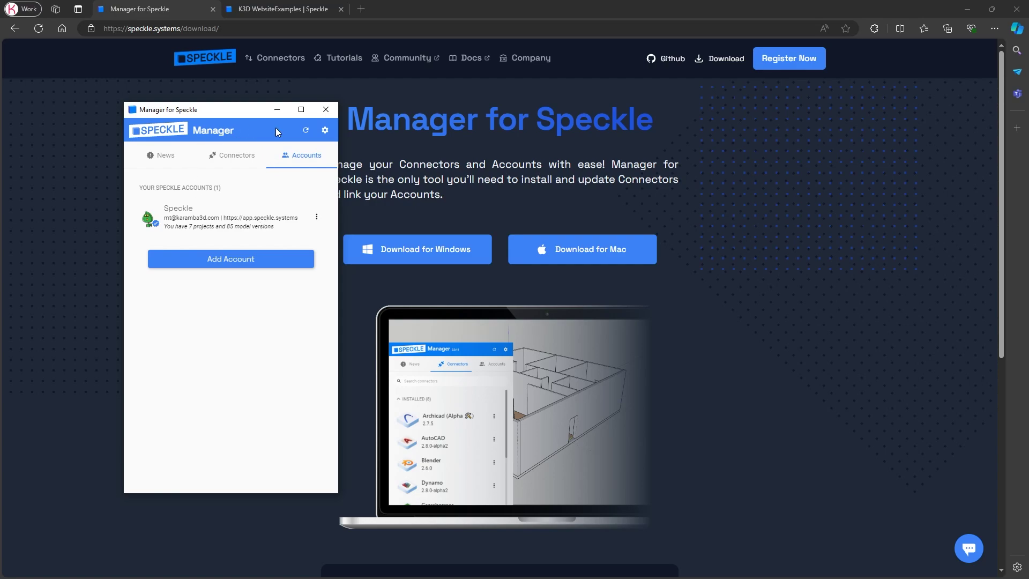
left_click(276, 110)
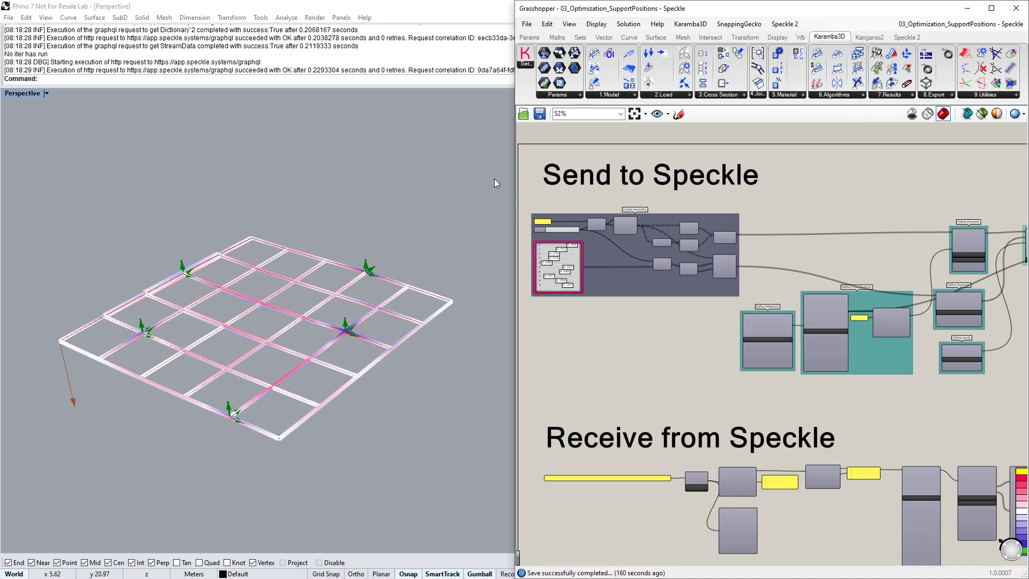
Enable Karamba3D's View WIP Components and list the Export Model and Import Model Speckle components.
left_click(679, 27)
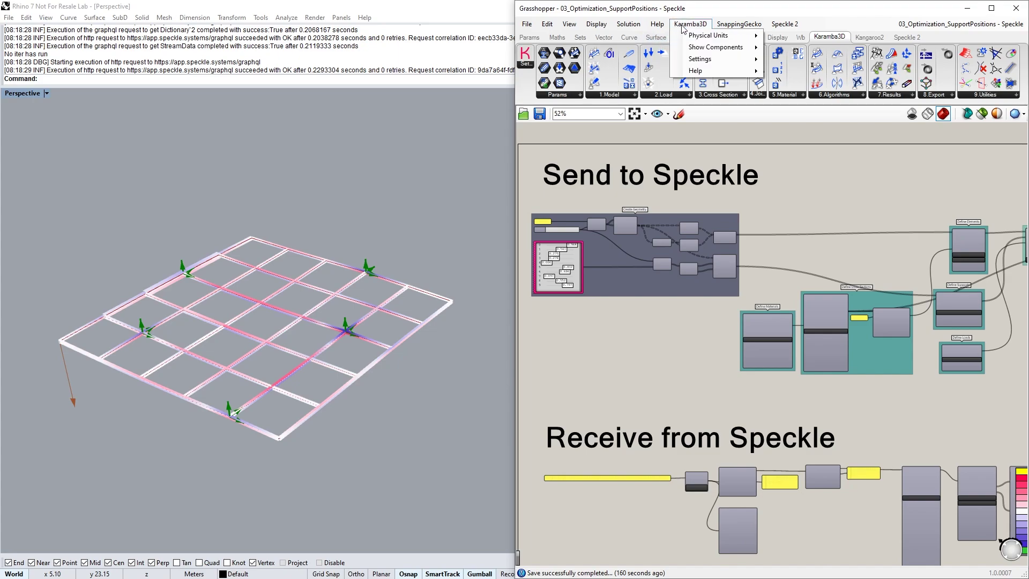
mouse_move(704, 47)
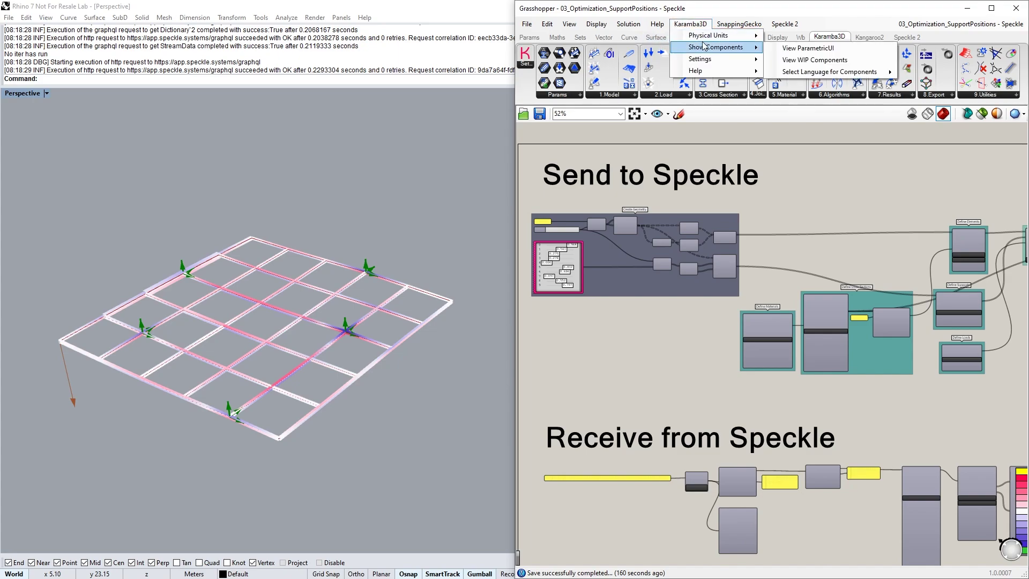
left_click(818, 64)
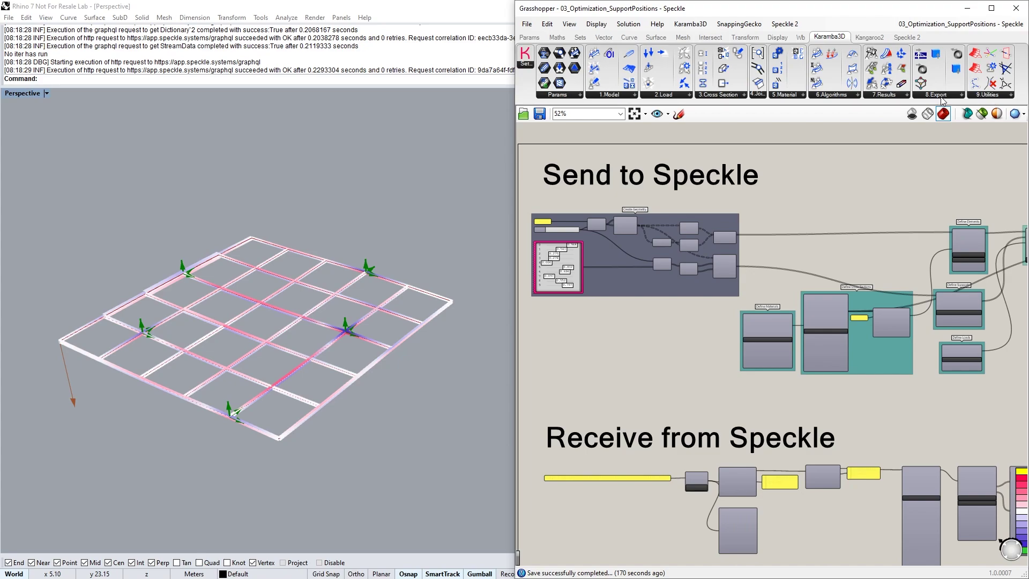
left_click(942, 100)
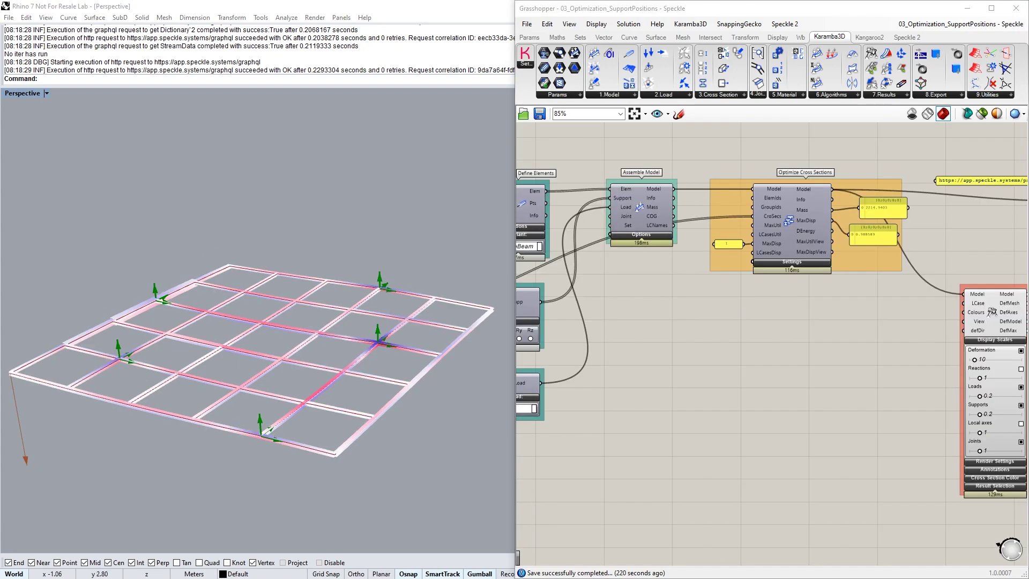
Bring the Speckle send setup with the model URL into view, recheck the Karamba3D export list, and show the Speckle 2 components.
right_click_drag(863, 319, 656, 313)
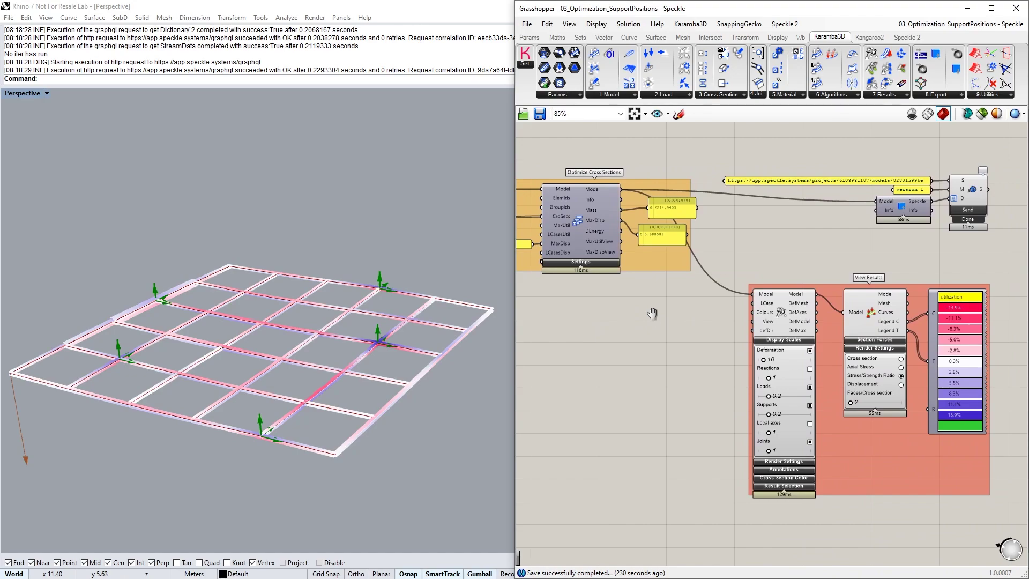
scroll(855, 245, "up", 2)
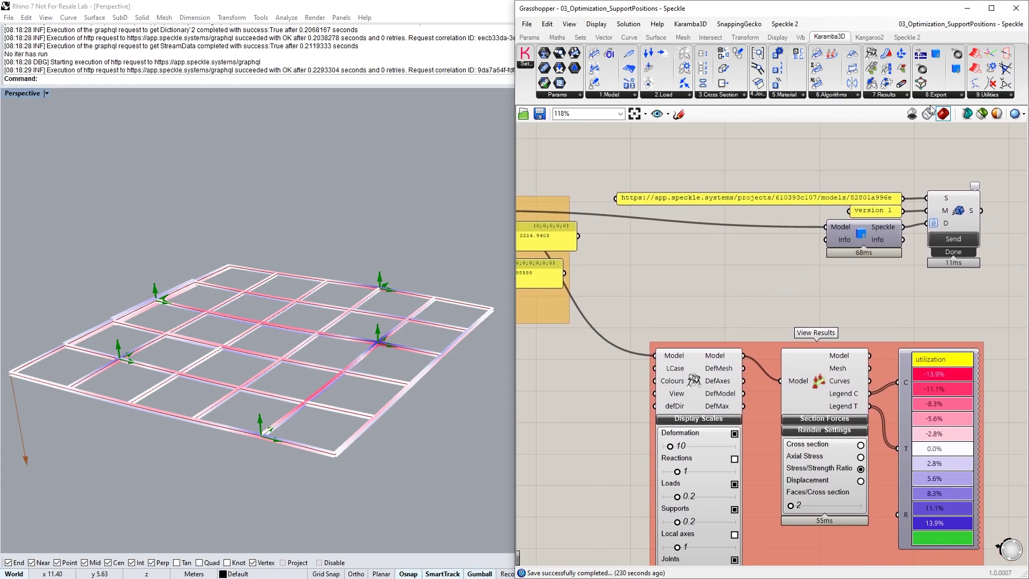
left_click(933, 96)
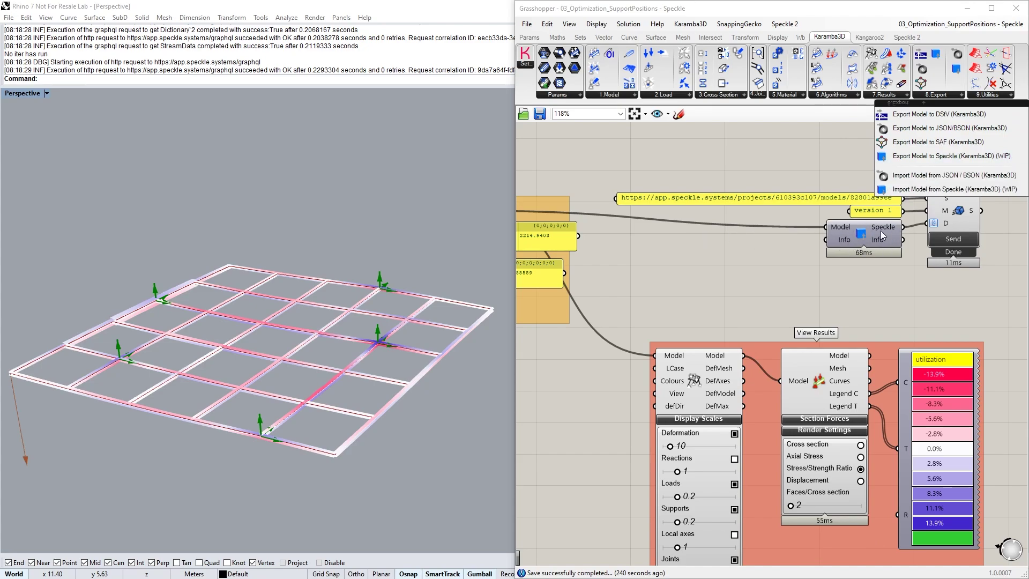
left_click(873, 272)
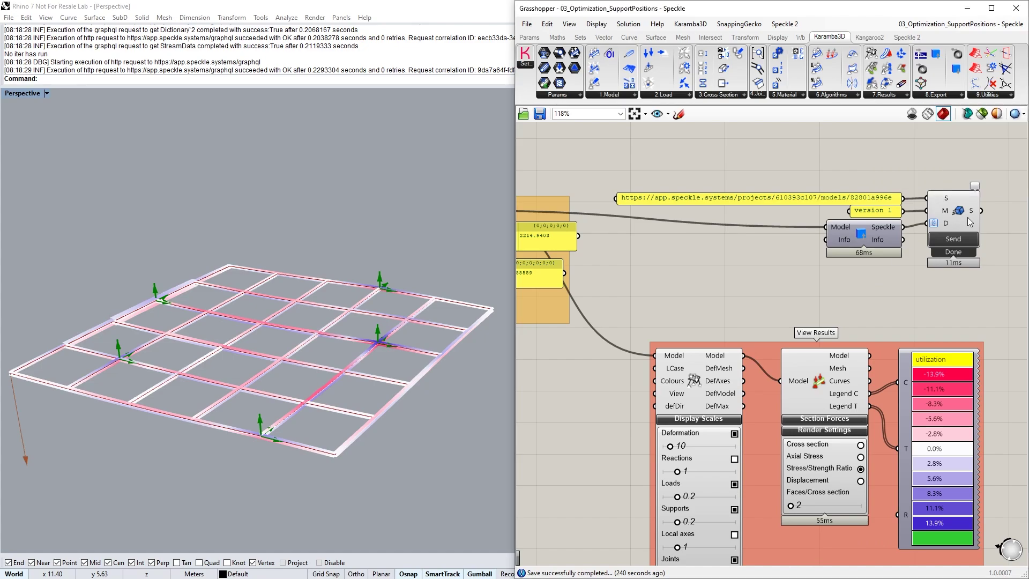
left_click(907, 36)
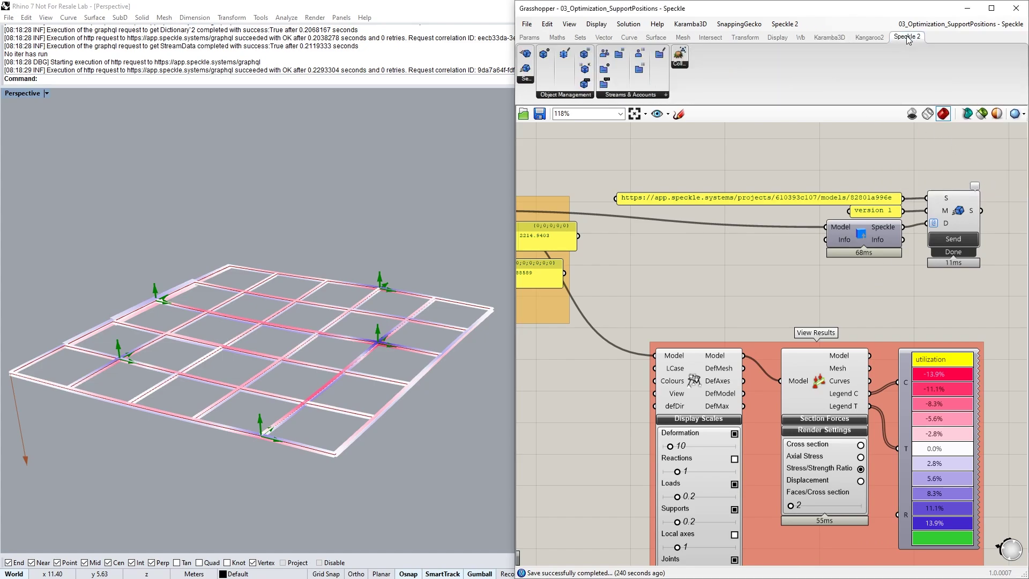
Check the Speckle 2 send/receive list, then go to the K3D WebsiteExamples project's models page in the browser.
left_click(520, 80)
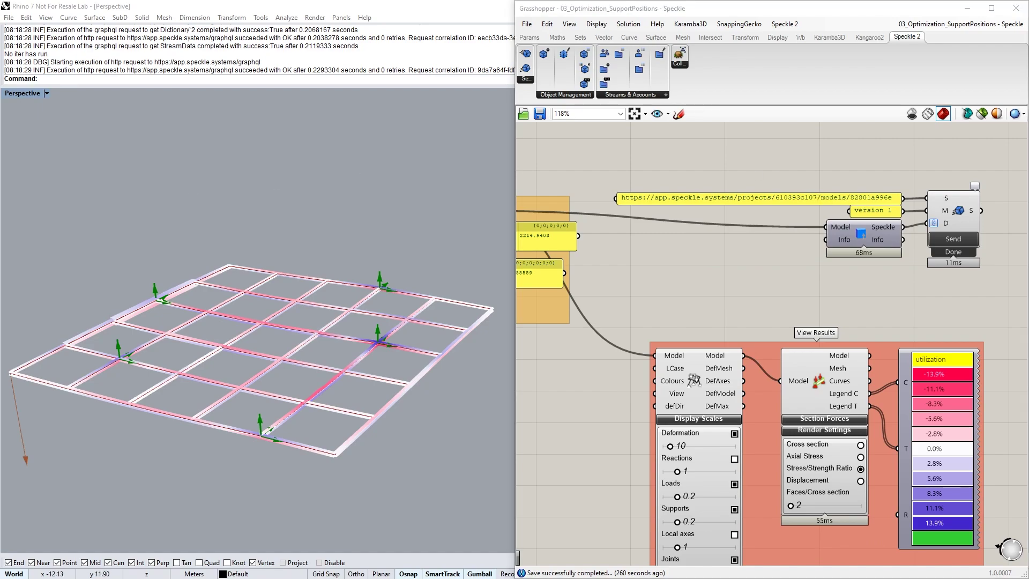
key("alt+Tab")
left_click(284, 9)
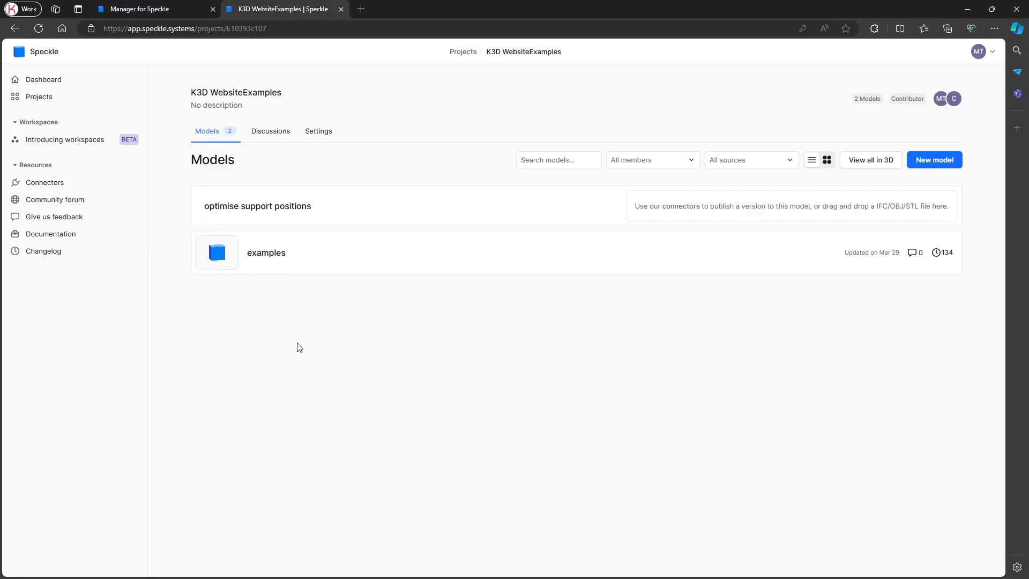
Copy the 'optimise support positions' model link and minimize the browser.
left_click(325, 206)
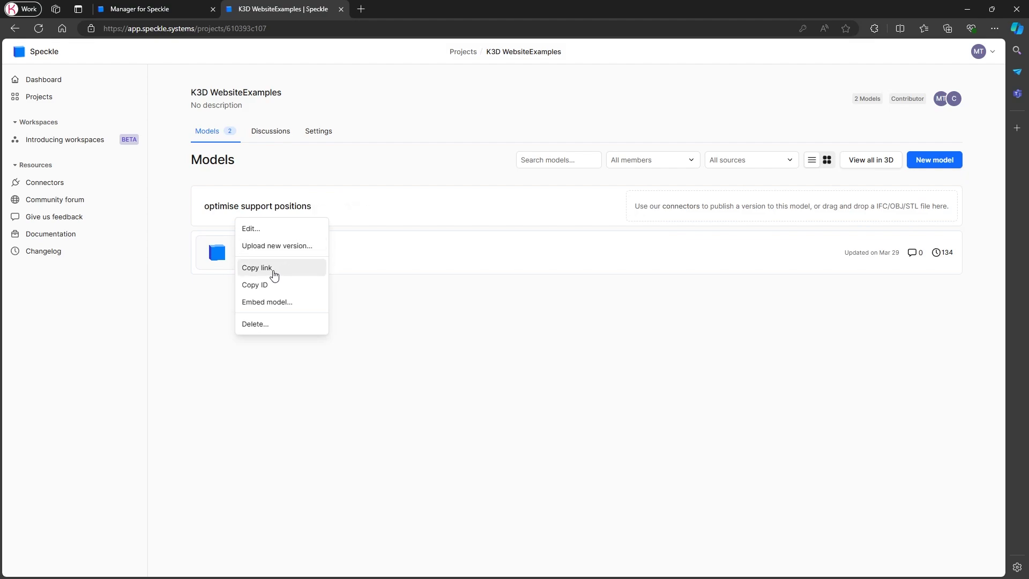
left_click(973, 10)
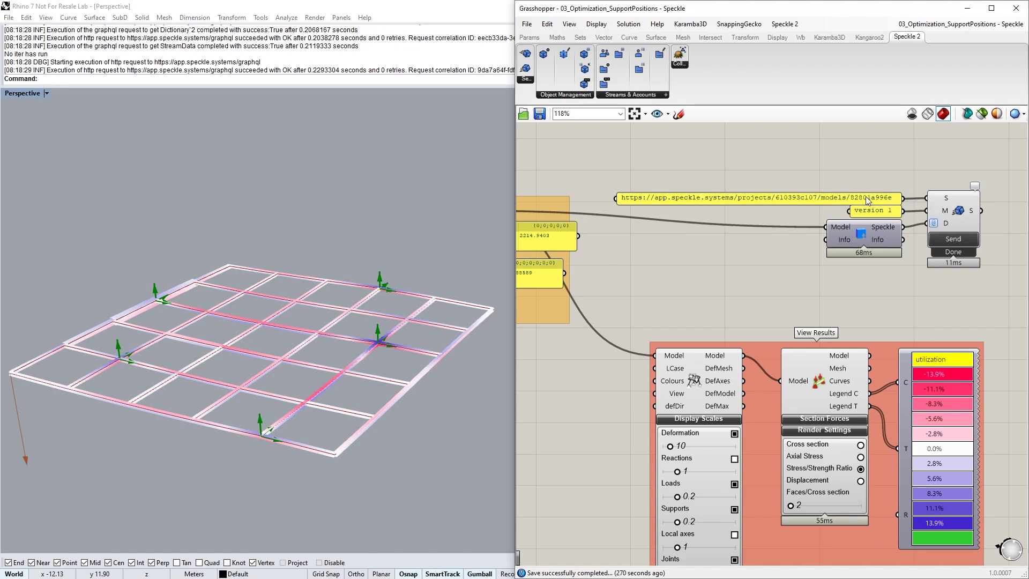
Send the Karamba3D model to the 'optimise support positions' Speckle model.
left_click(939, 240)
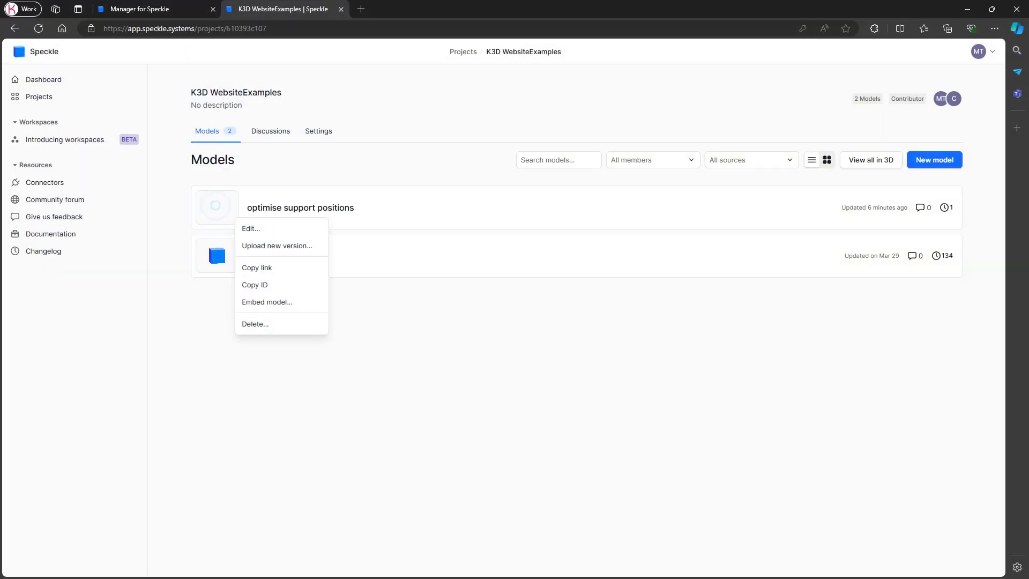
View 'optimise support positions' in Speckle's 3D viewer at an oblique angle and inspect a selected beam.
left_click(295, 224)
left_click(230, 219)
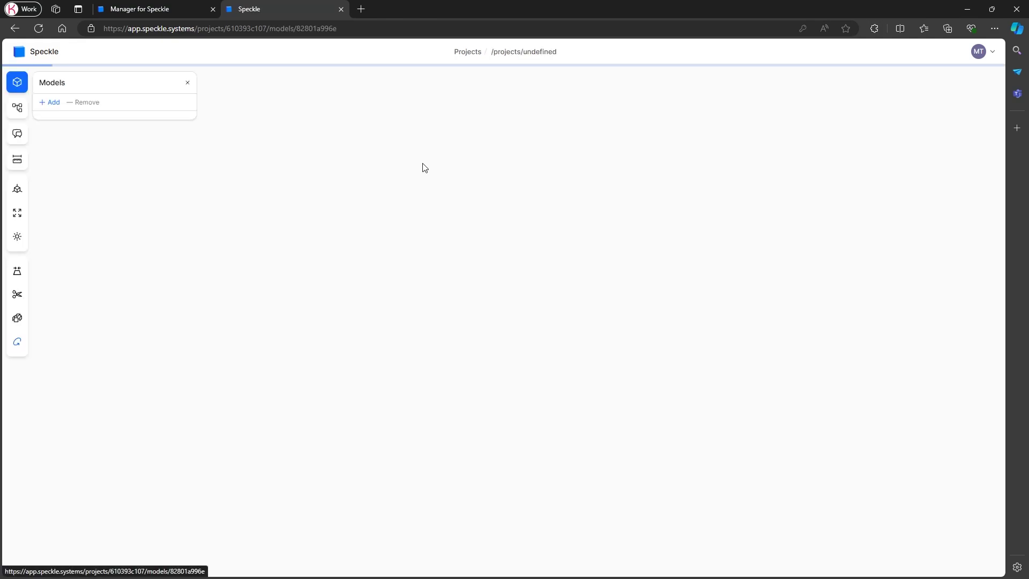
left_click_drag(549, 350, 680, 238)
scroll(587, 302, "up", 5)
left_click(652, 247)
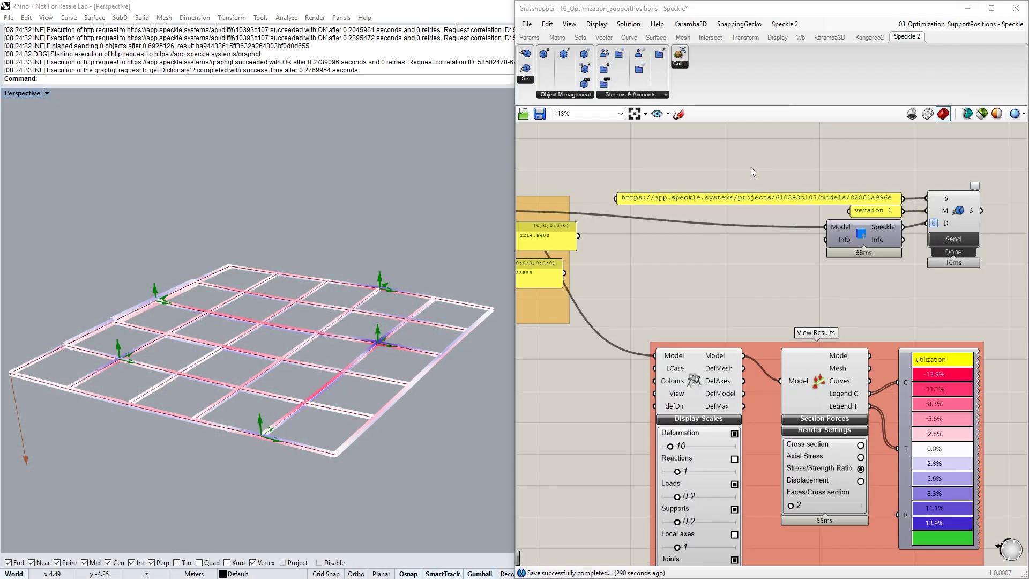
Disable preview on the View Results components and pan to the Receive from Speckle group.
left_click_drag(827, 290, 750, 346)
middle_click(749, 303)
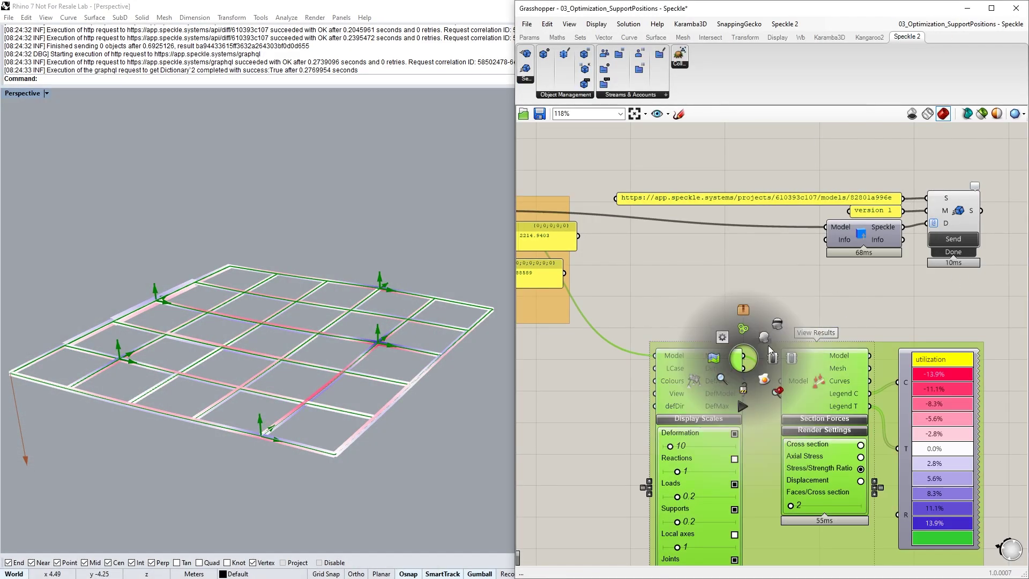
scroll(793, 299, "down", 5)
scroll(683, 391, "down", 3)
scroll(737, 356, "up", 8)
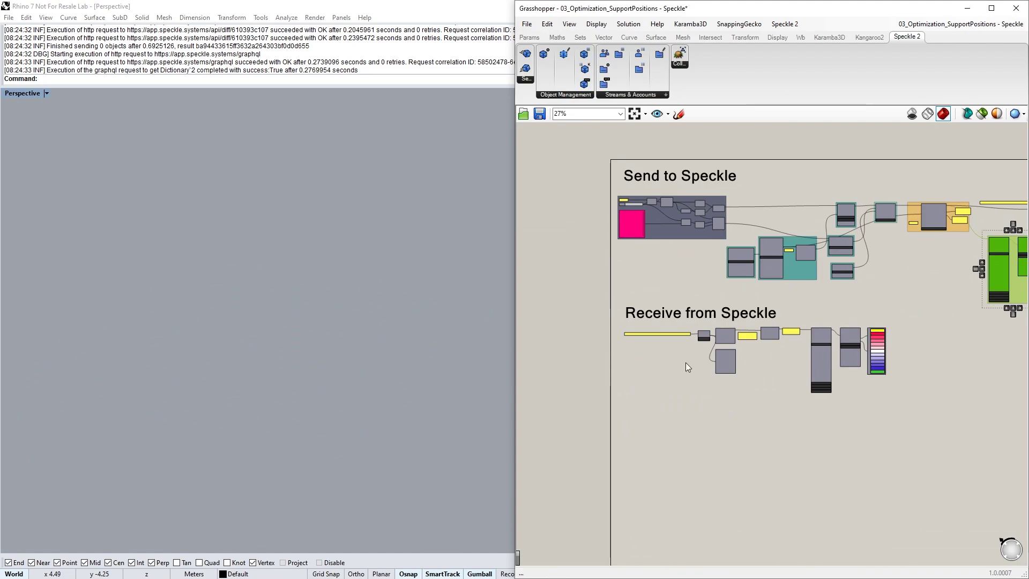
right_click_drag(577, 358, 753, 334)
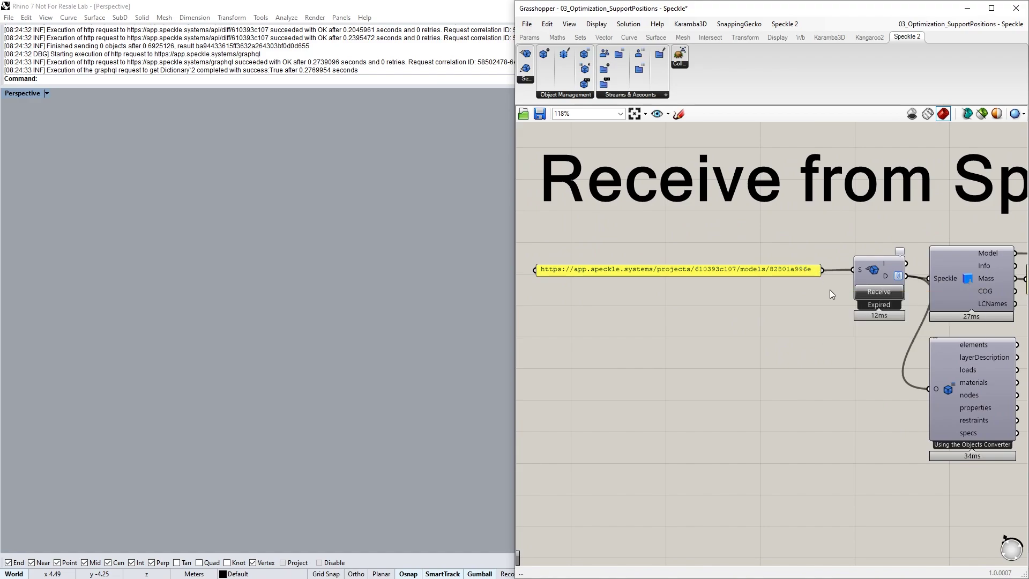
Receive the model from the Speckle link and check the Karamba3D export/import components.
left_click(880, 292)
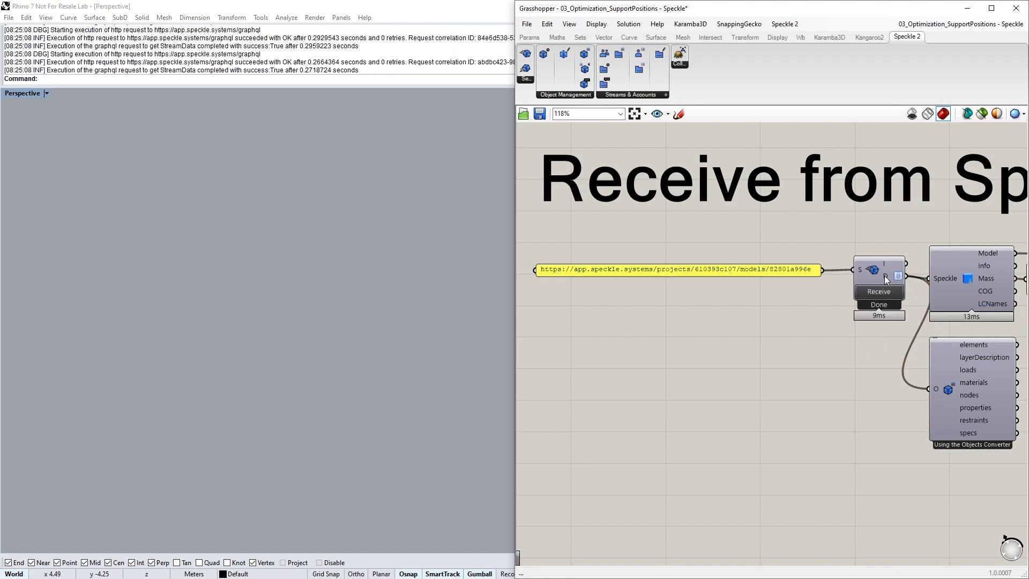
mouse_move(885, 279)
right_click_drag(965, 274, 731, 275)
left_click(829, 37)
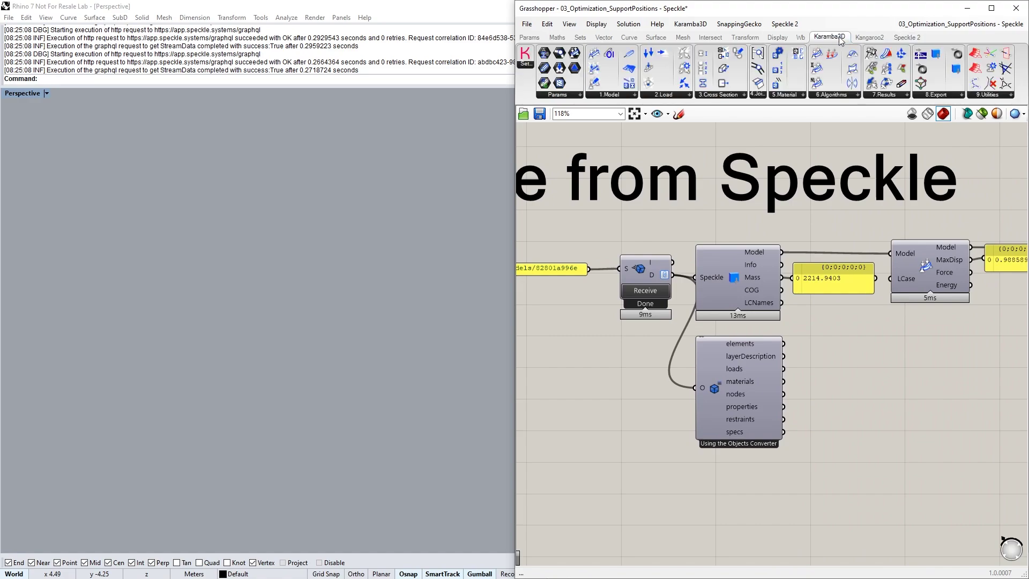
left_click(936, 95)
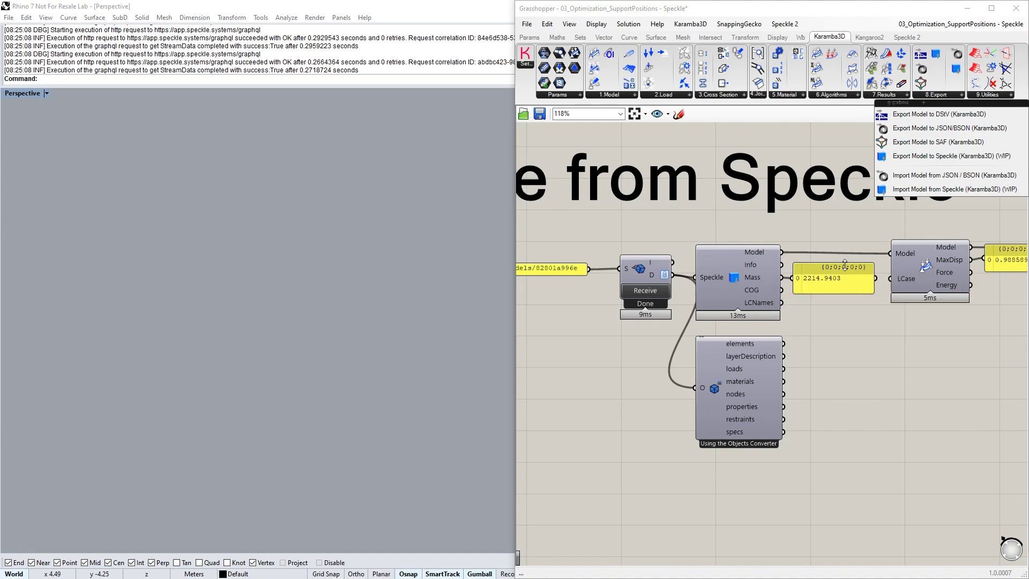
Turn on preview for the Display and Section Forces components to show the analysed beam grid.
right_click_drag(854, 259, 716, 255)
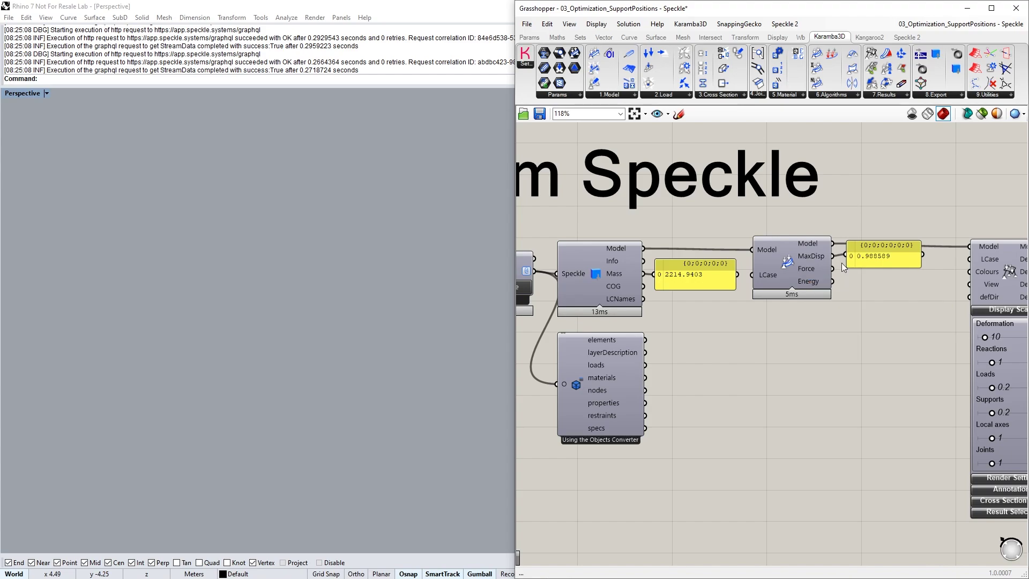
right_click_drag(887, 285, 734, 283)
left_click_drag(1008, 210, 877, 275)
key("space")
left_click(902, 239)
left_click(867, 191)
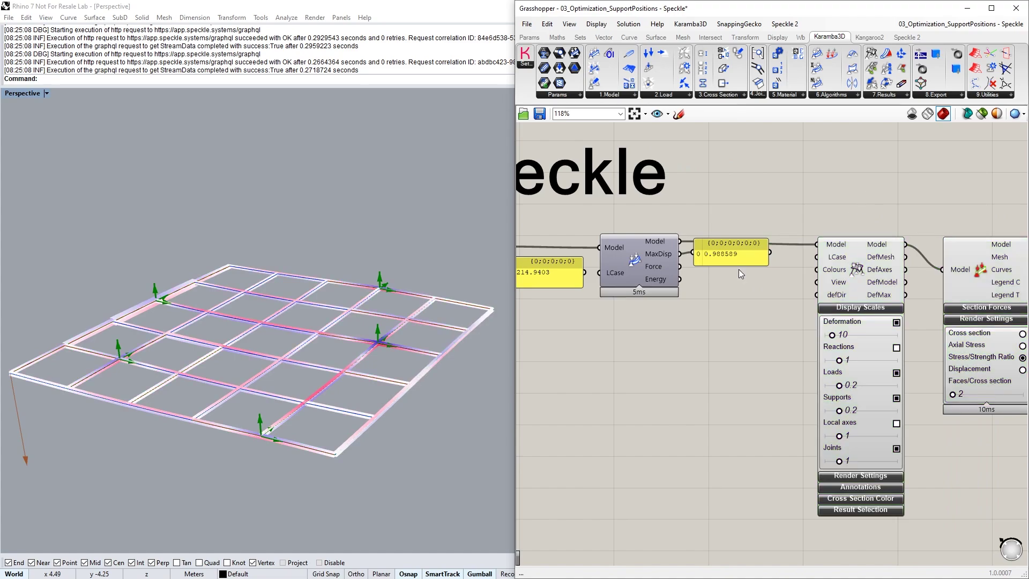